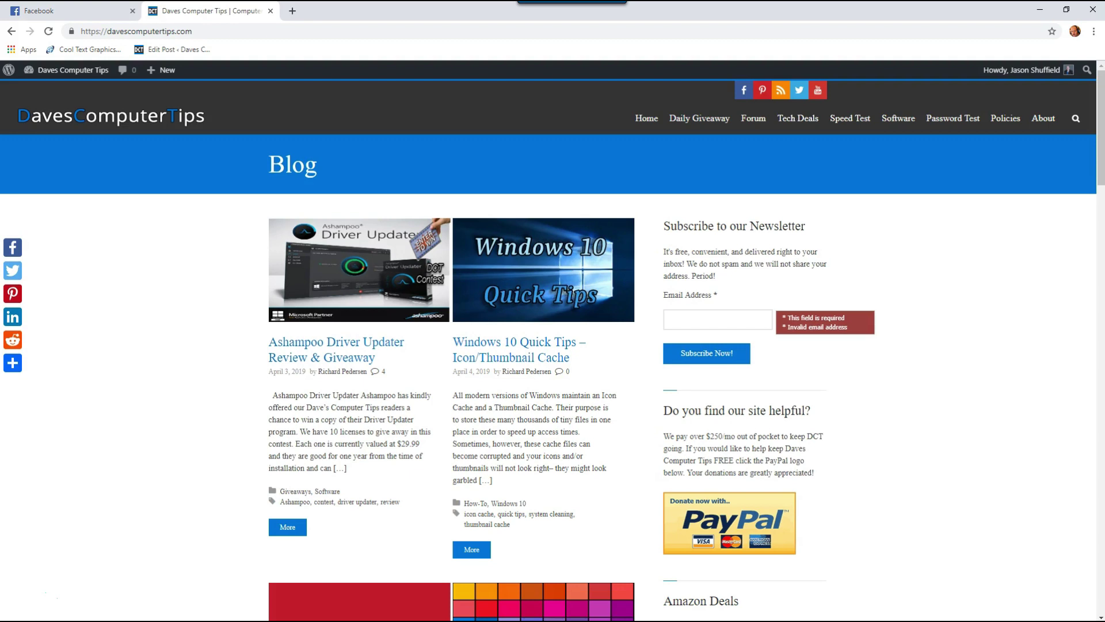
Switch from the tech blog to the Facebook tab to show the News Feed.
click(70, 11)
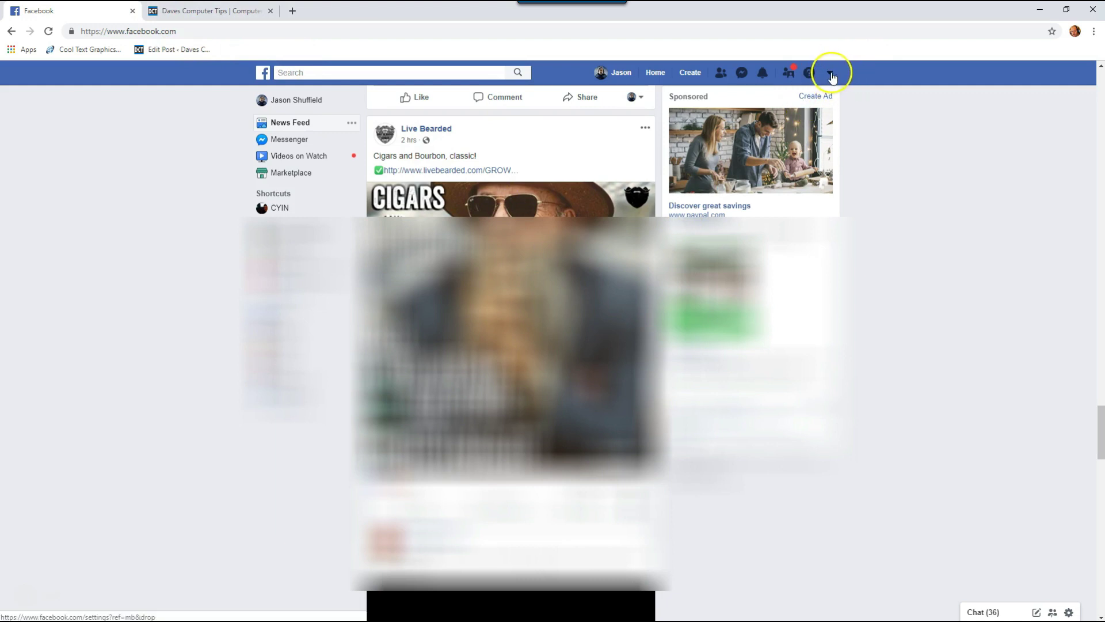
click(831, 75)
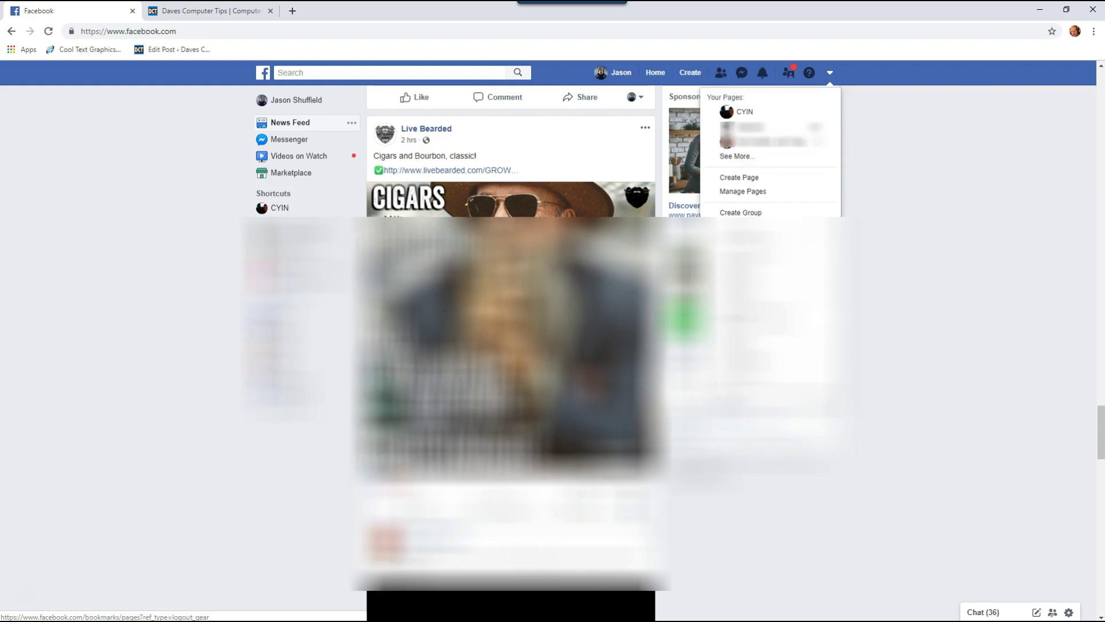
click(905, 83)
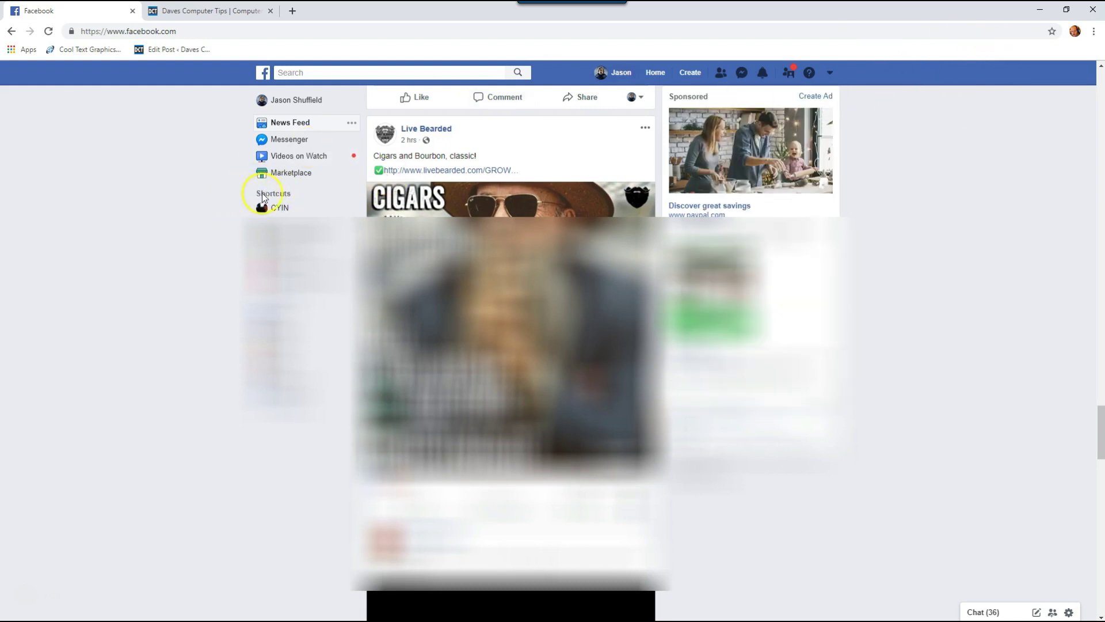
mouse_move(274, 194)
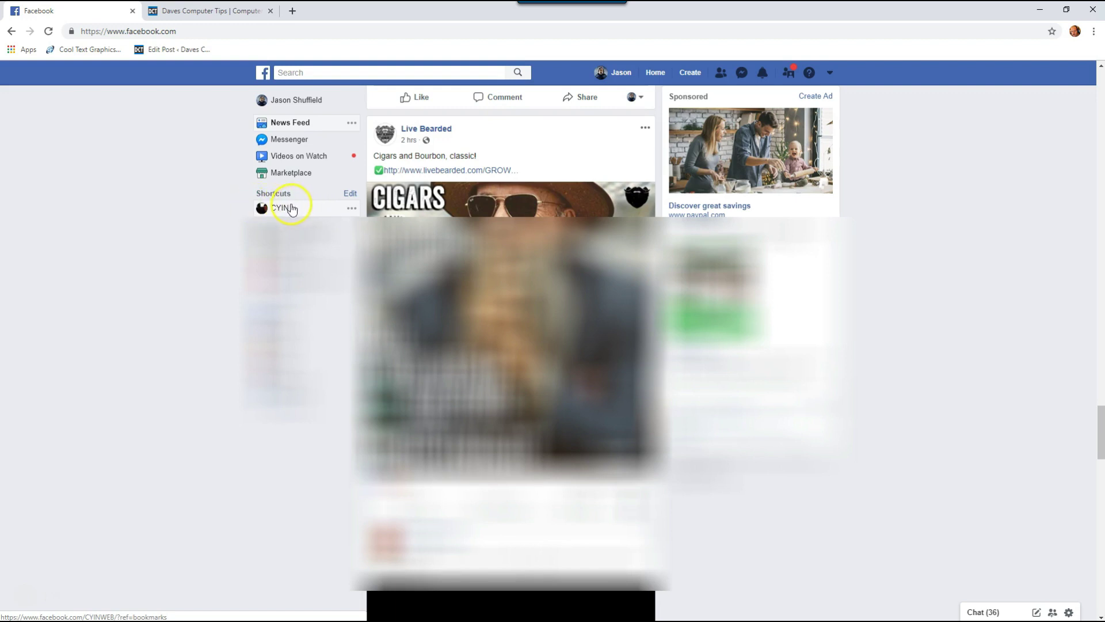
Go to the CYIN business page and load its Settings.
click(280, 210)
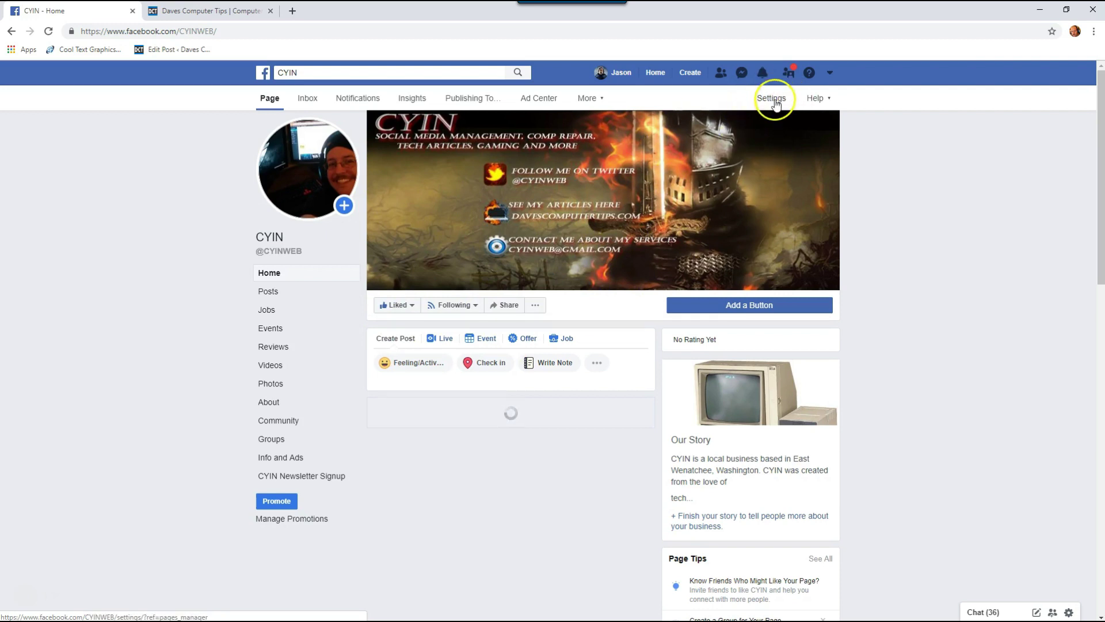
click(772, 97)
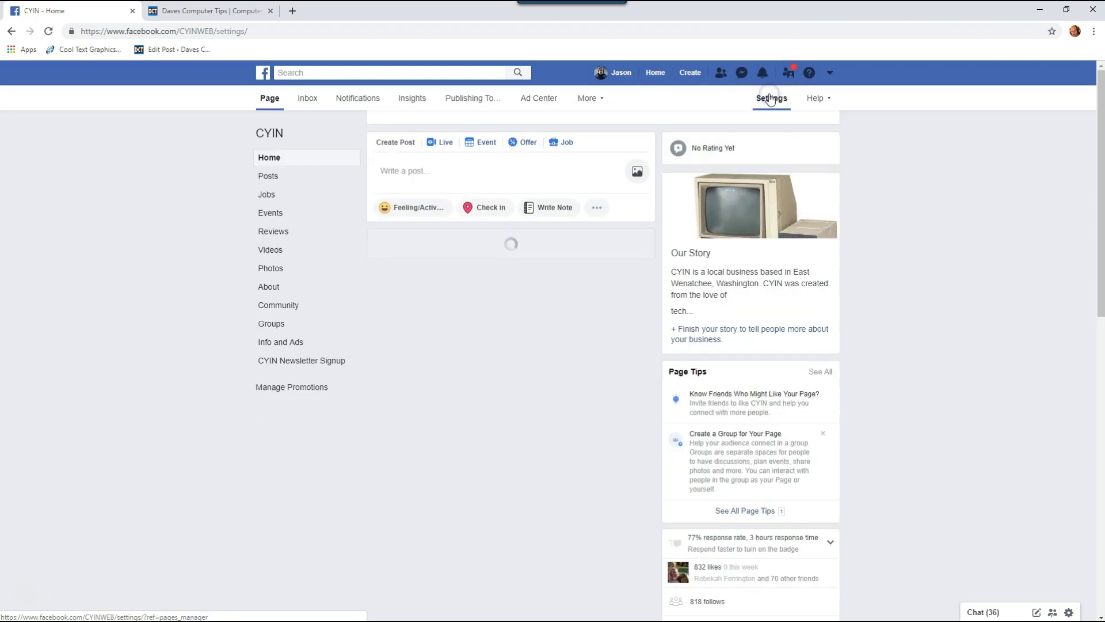
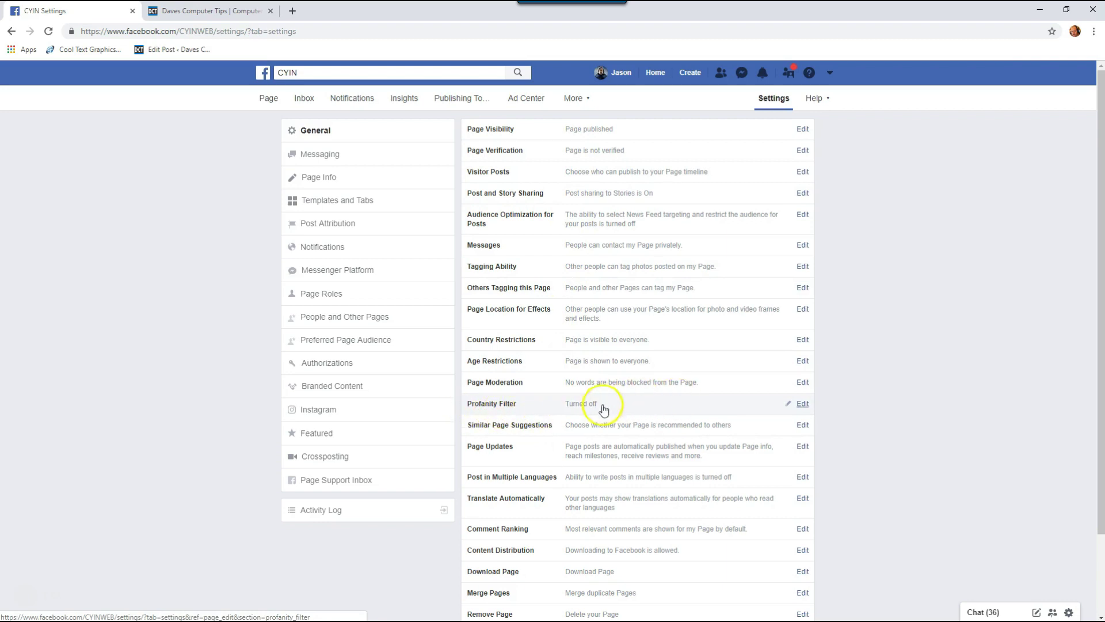
Open the Page's Profanity Filter row for editing, currently set to Off.
click(665, 403)
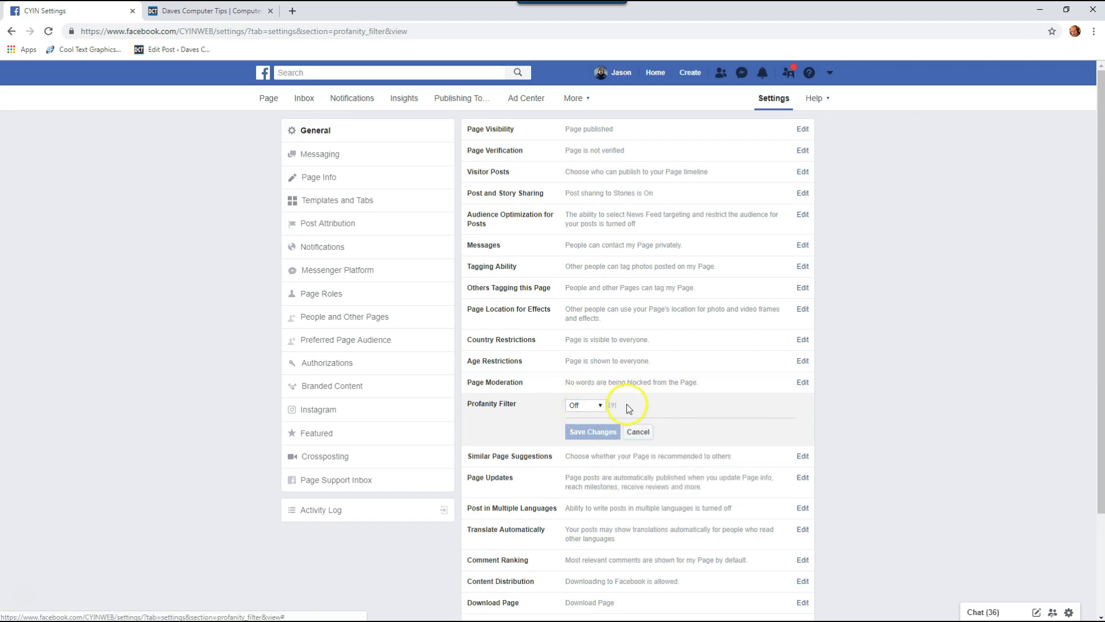
mouse_move(613, 406)
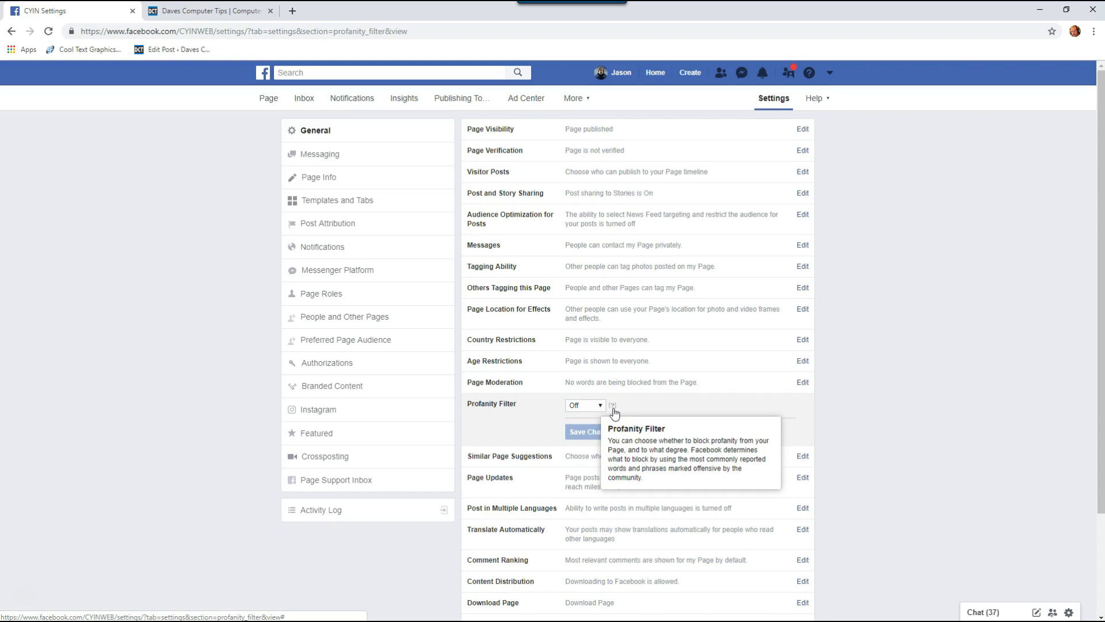
Change the Profanity Filter level from Off to Medium and save.
click(601, 405)
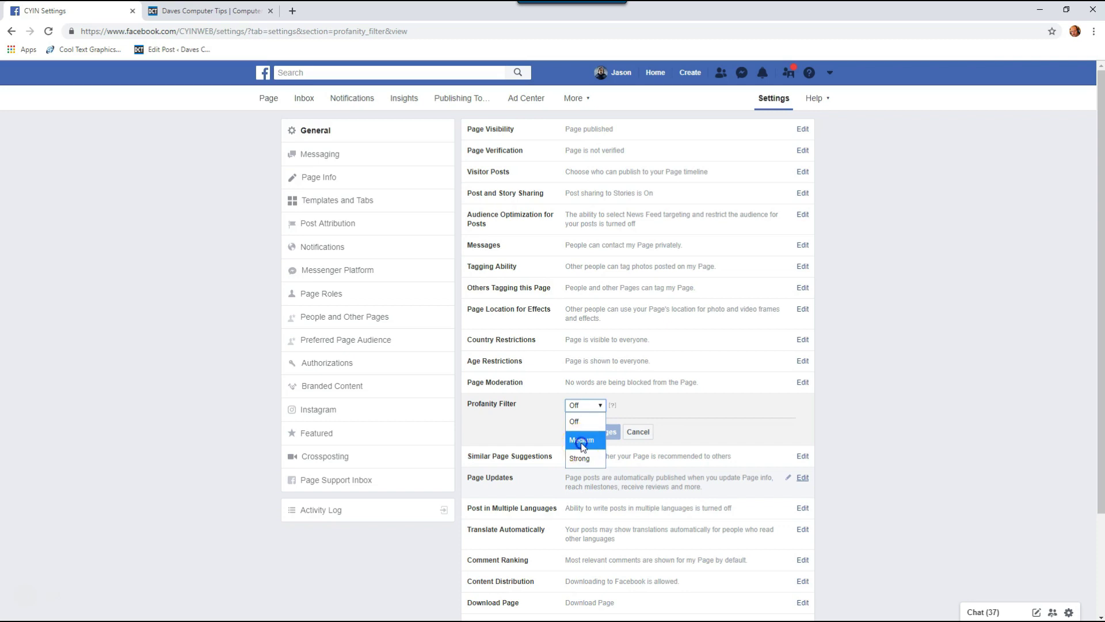
click(582, 441)
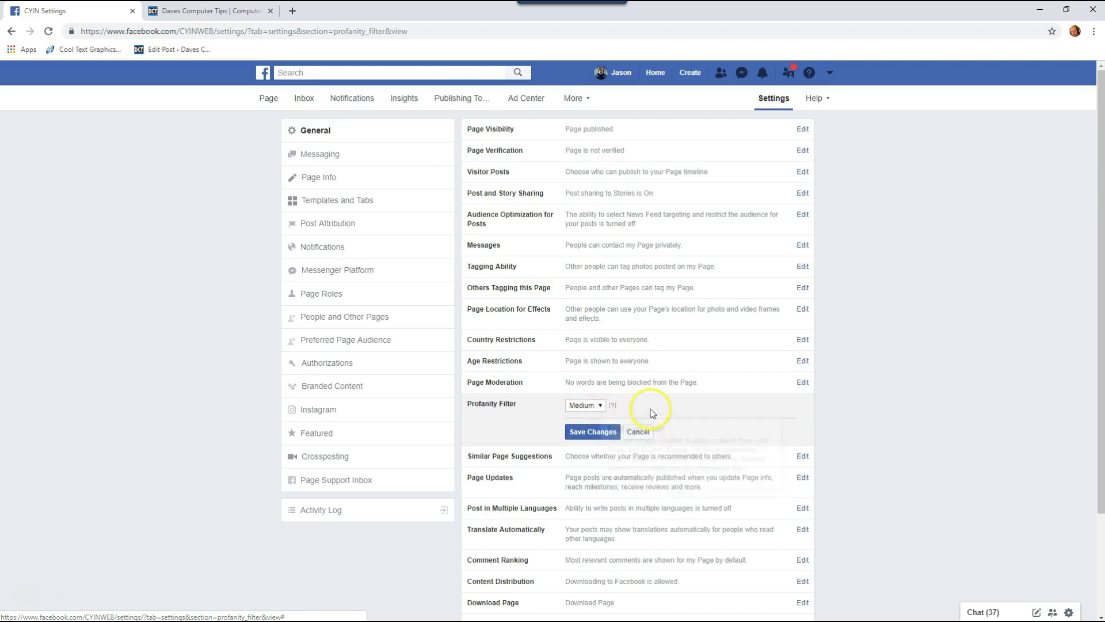
click(592, 432)
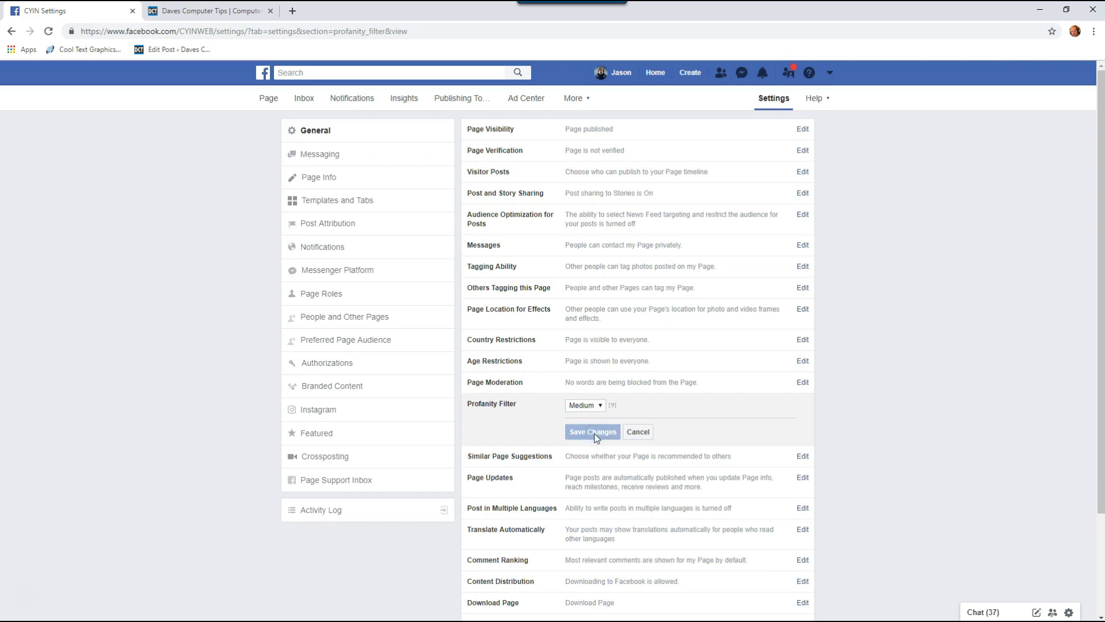